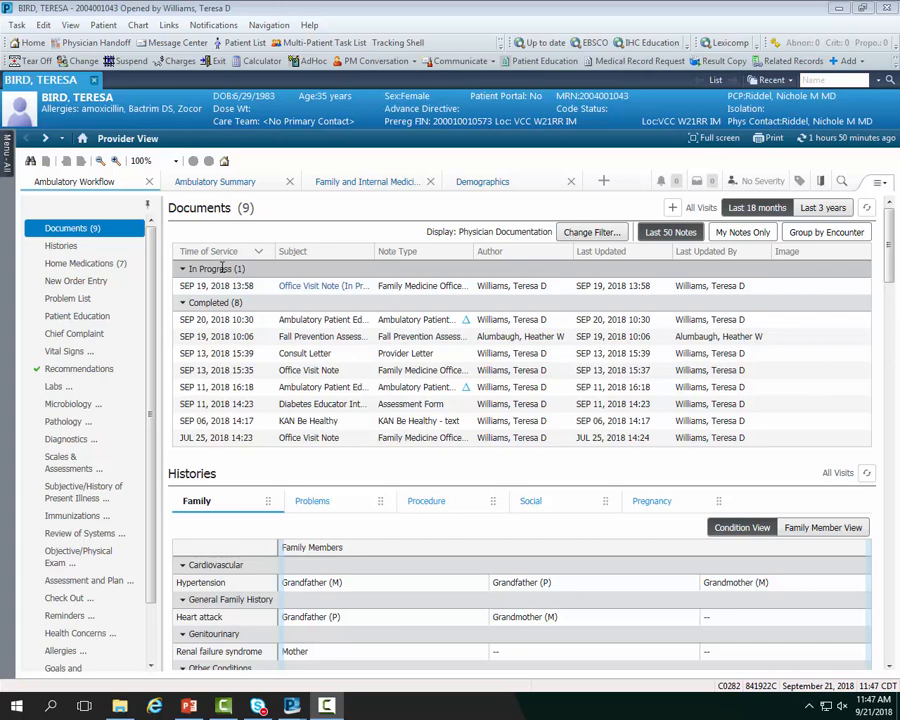
Step: Open the in-progress office visit note, append "hjhk" to its Review of Systems text, and save the note
click(298, 287)
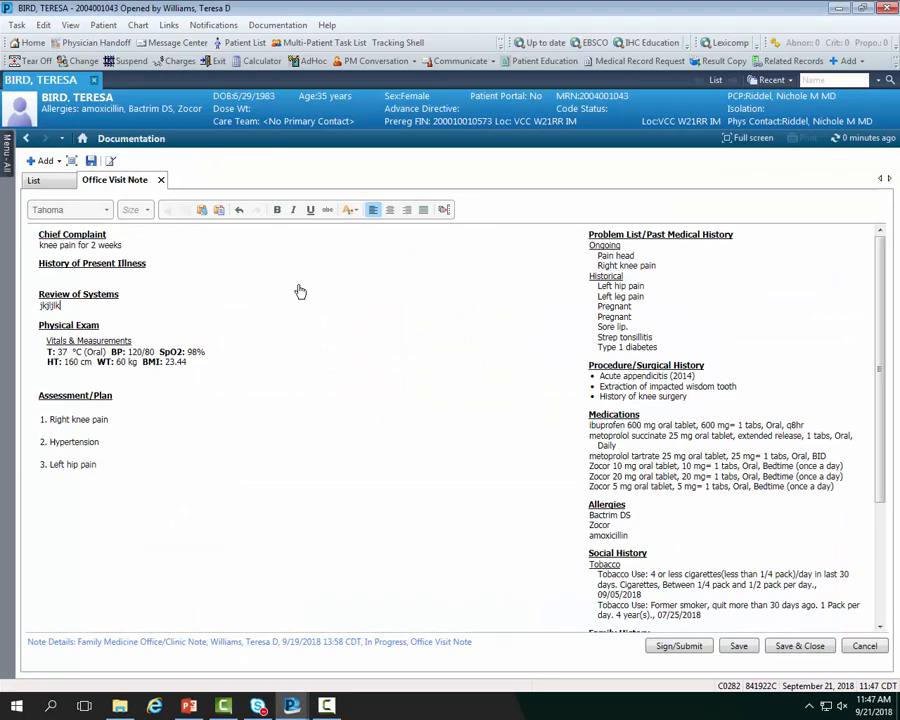
mouse_move(142, 426)
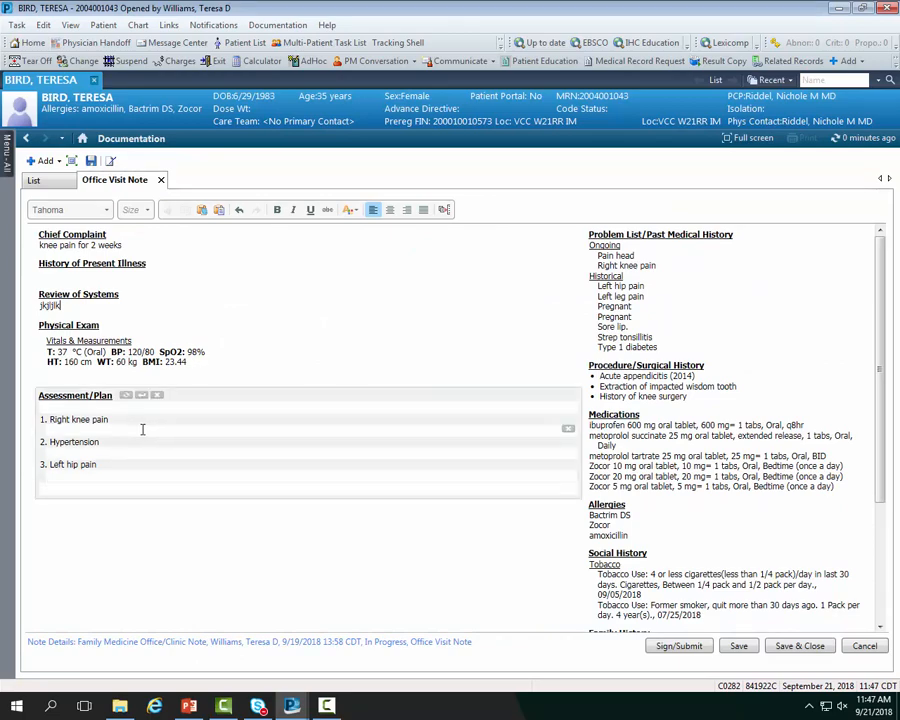
text(hjhk)
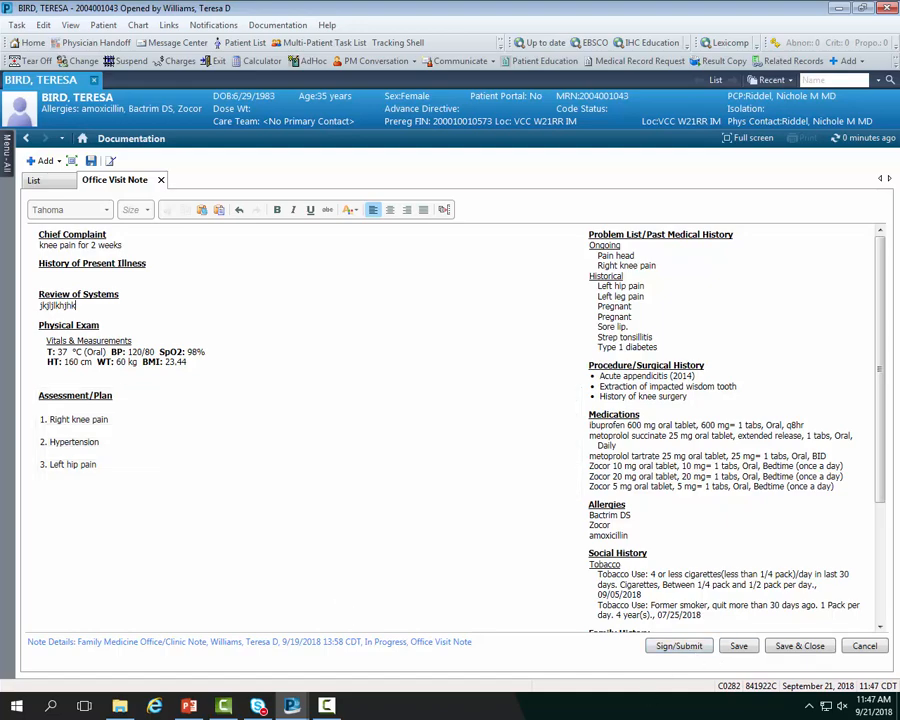
click(738, 645)
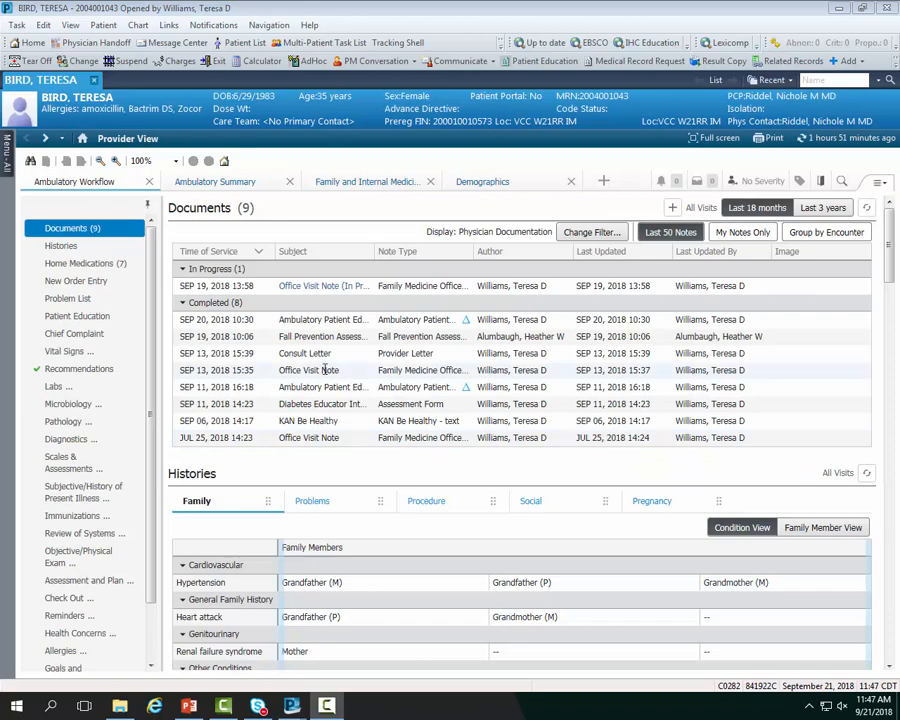
Step: Preview the completed office visit note dated SEP 13, 2018 15:35
click(323, 370)
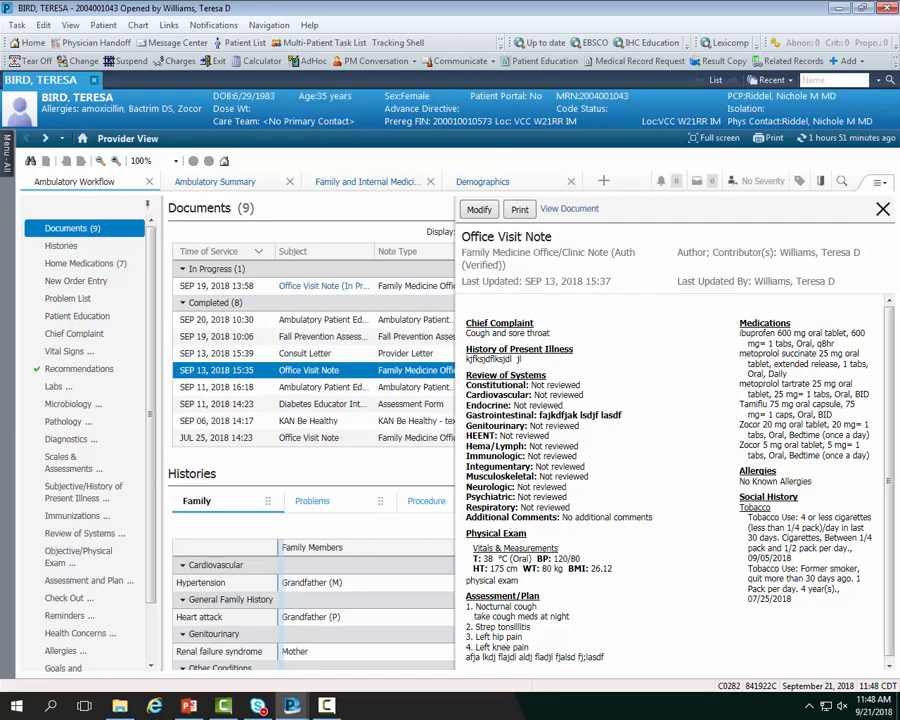
Step: Move the Family category ahead of Problems in the Histories component and display the family history
click(60, 245)
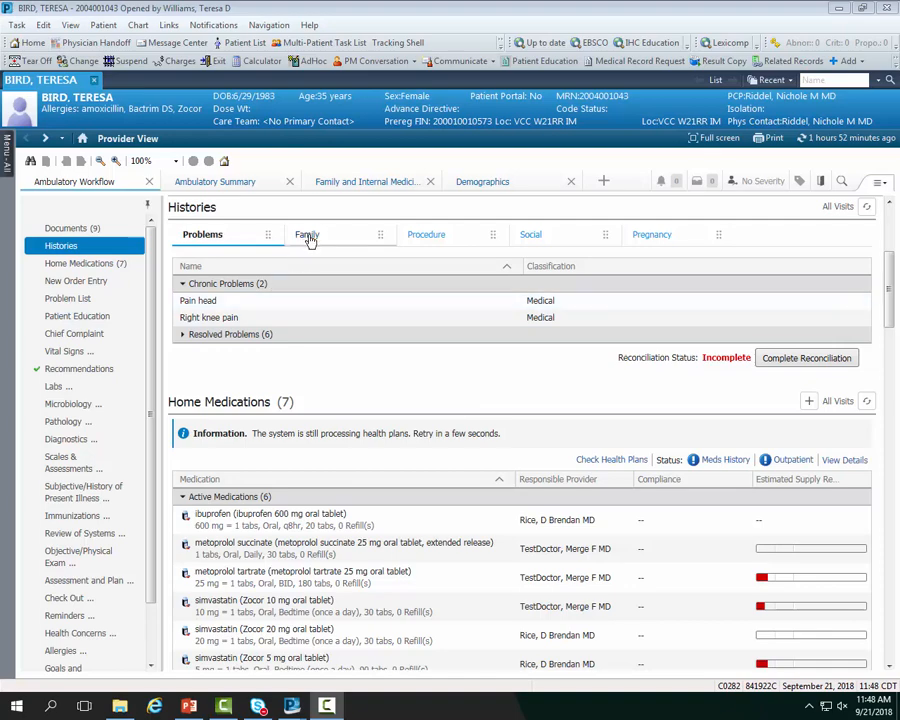
drag(310, 240, 208, 240)
click(196, 239)
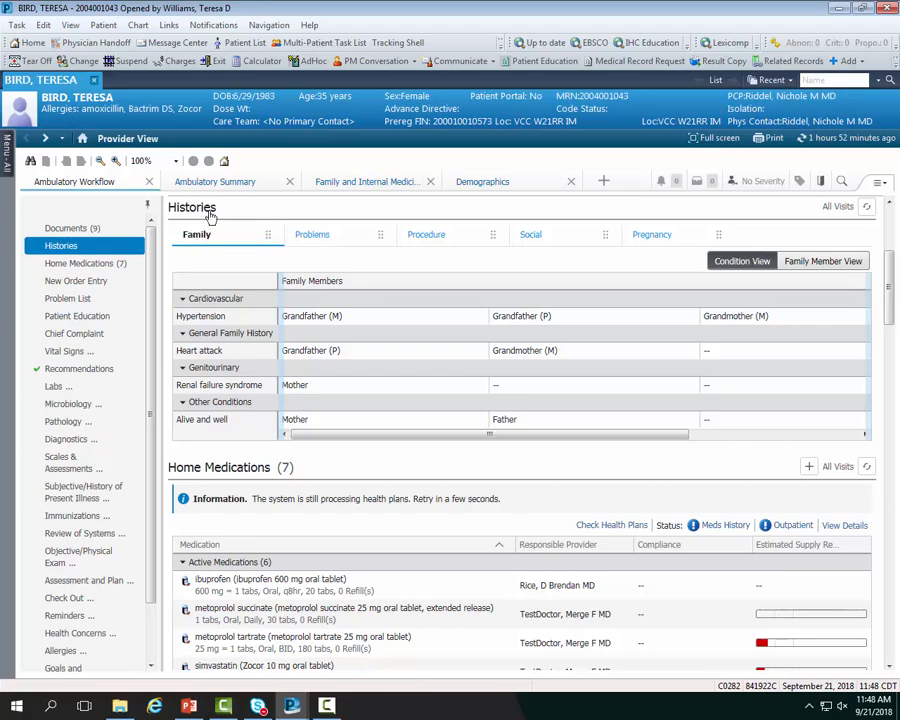
click(219, 61)
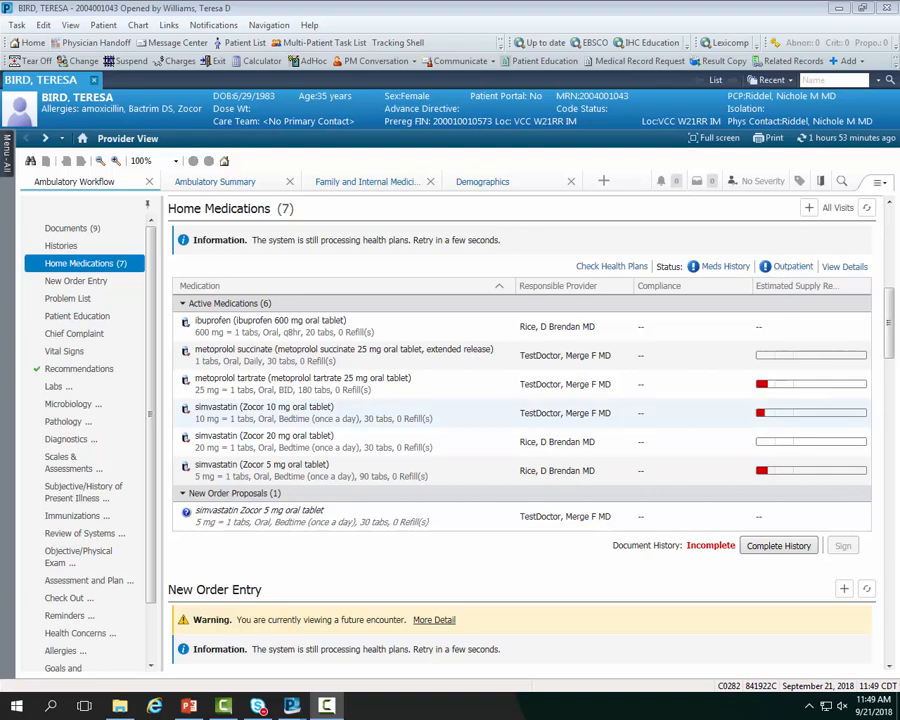
Step: Search New Order Entry for "cbc" and add the CBC order to the Labs Meds RX favorites folder
scroll(846, 520, down, 3)
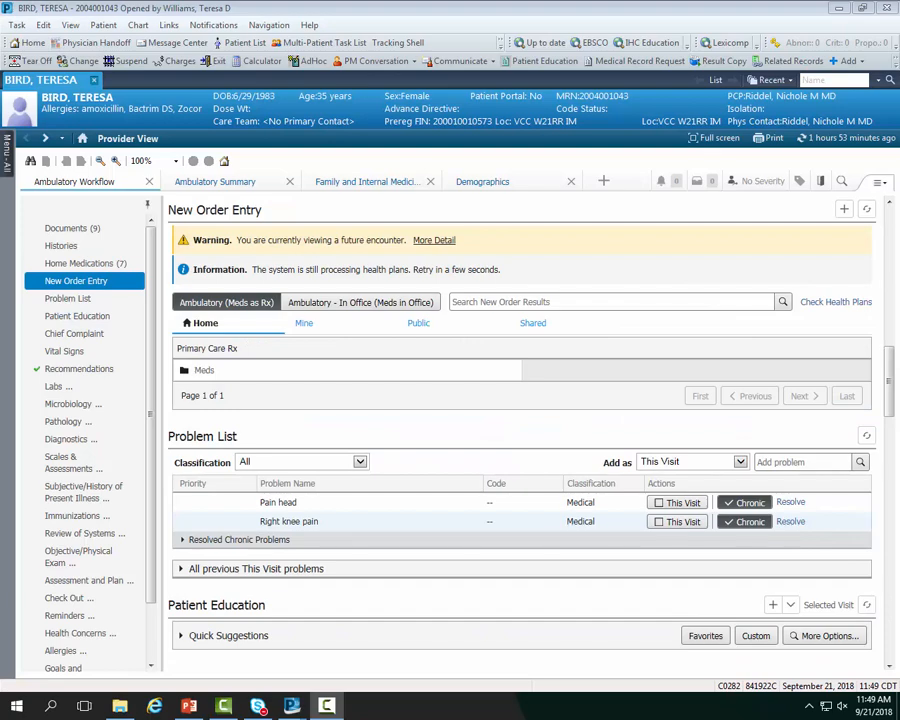
click(566, 300)
text(cbc)
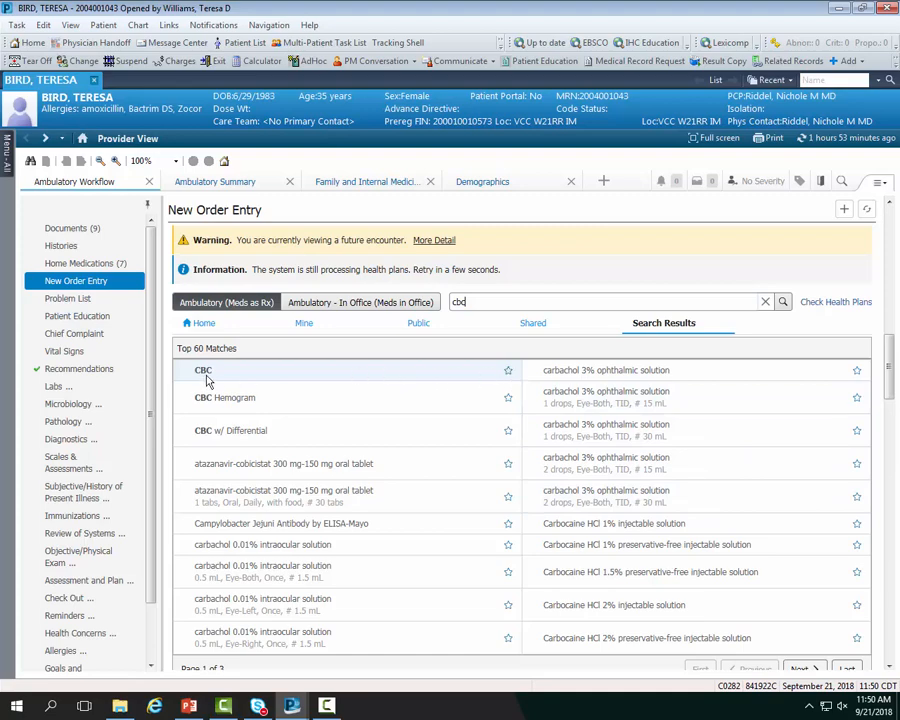
click(508, 372)
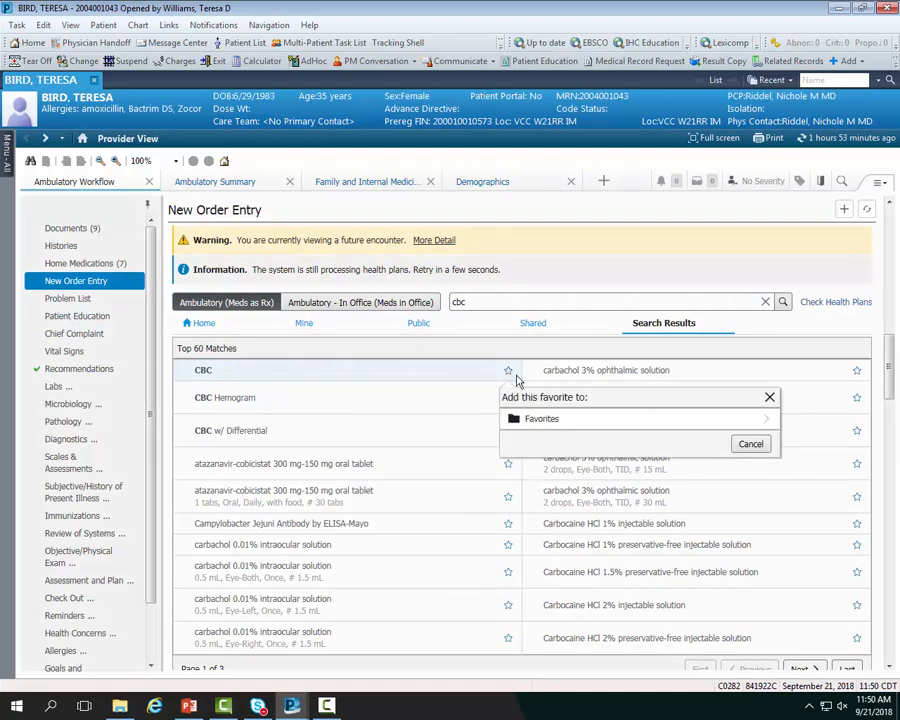
click(553, 421)
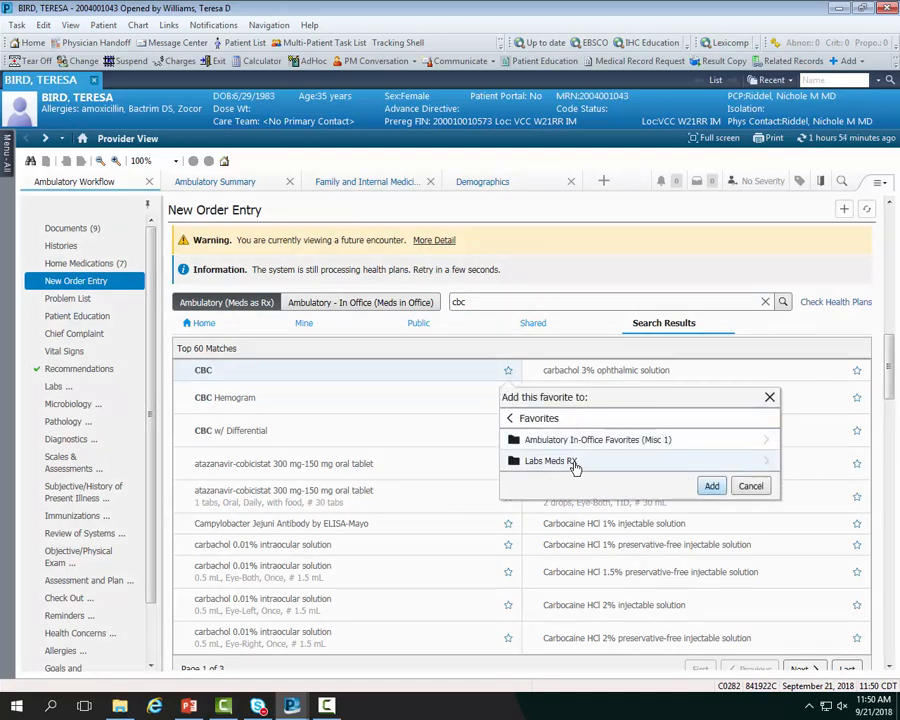
click(597, 469)
click(710, 465)
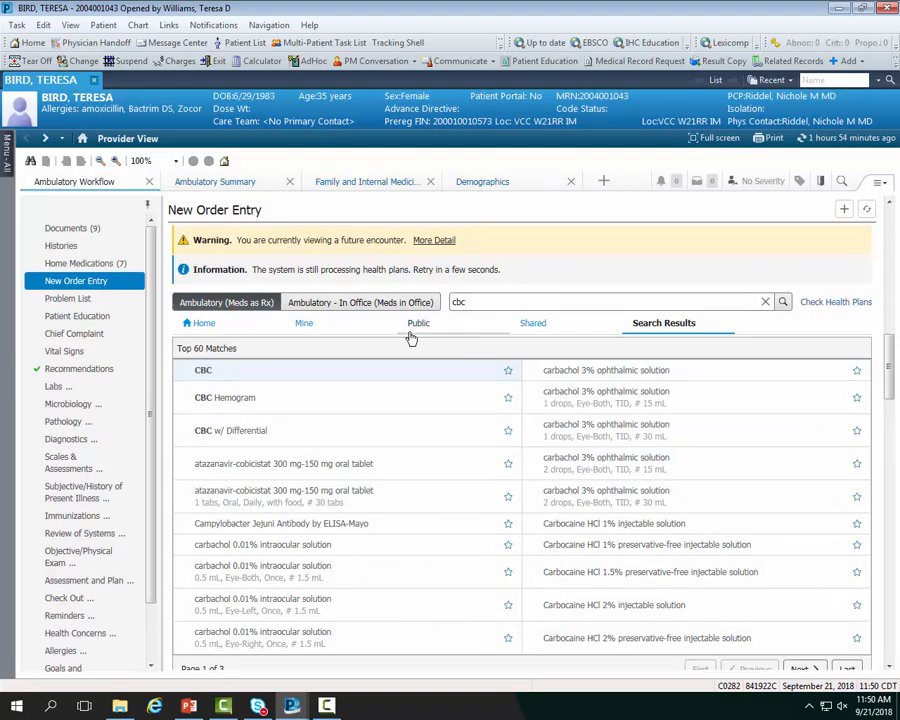
Step: Select the plain CBC order from the search results so it is queued for signature
click(201, 370)
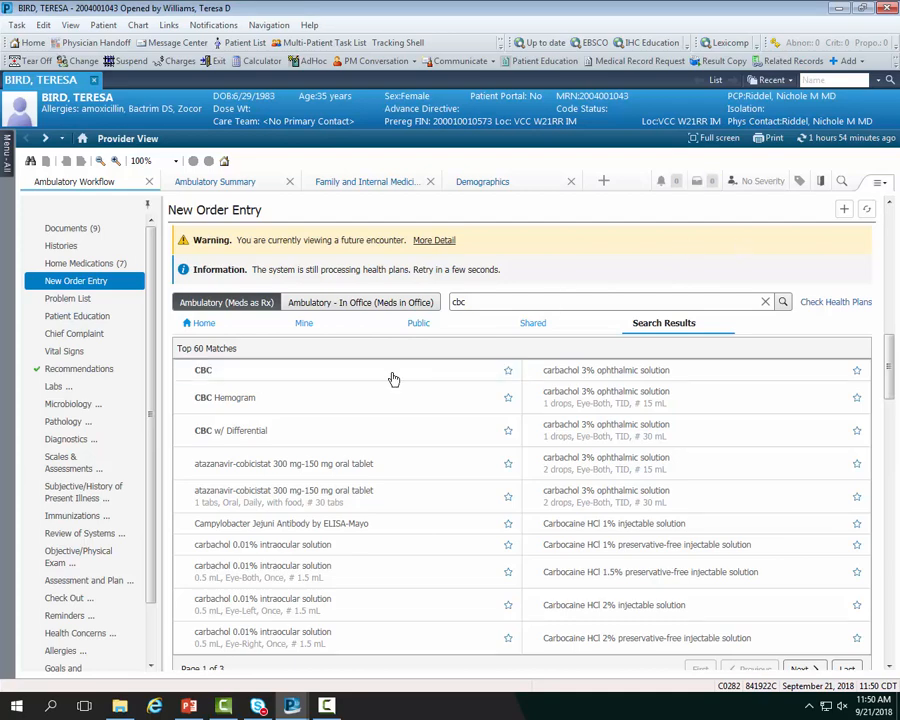
click(354, 372)
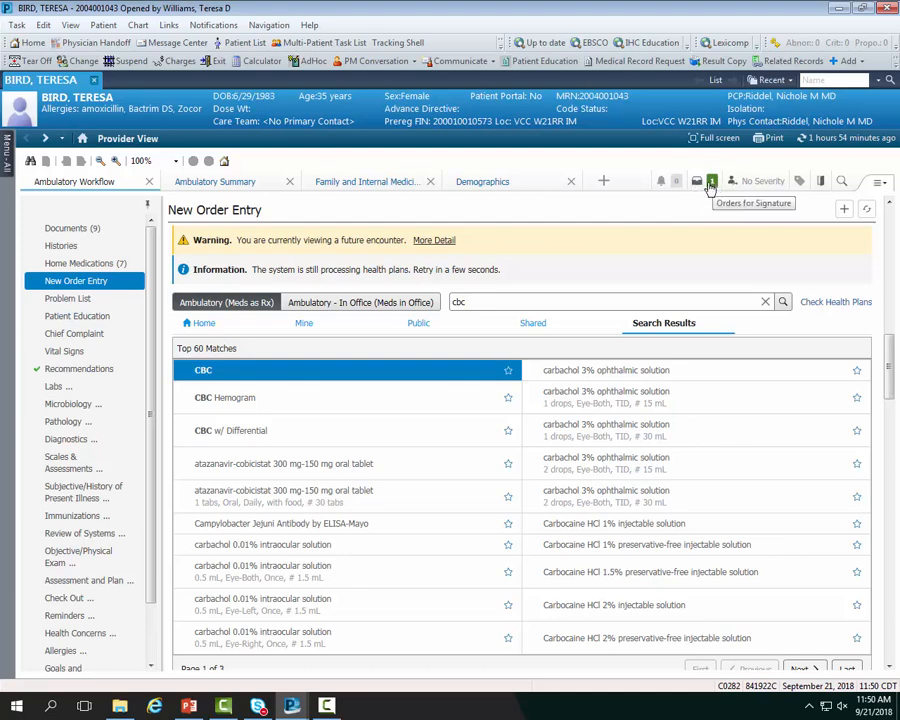
Step: Look through the Mine, Public and Shared order collections in New Order Entry
click(309, 327)
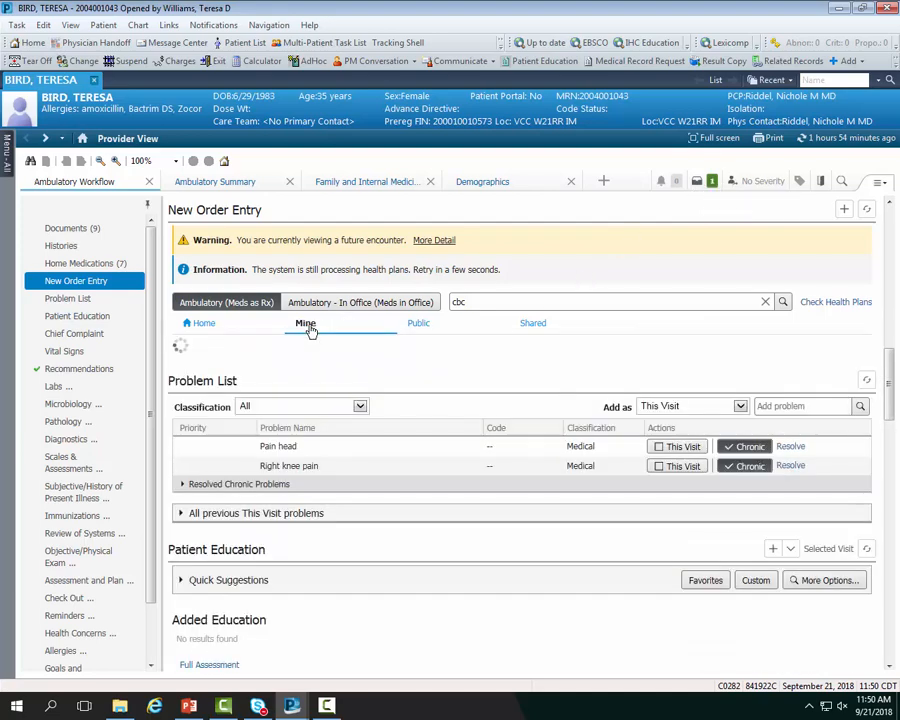
click(430, 326)
click(533, 325)
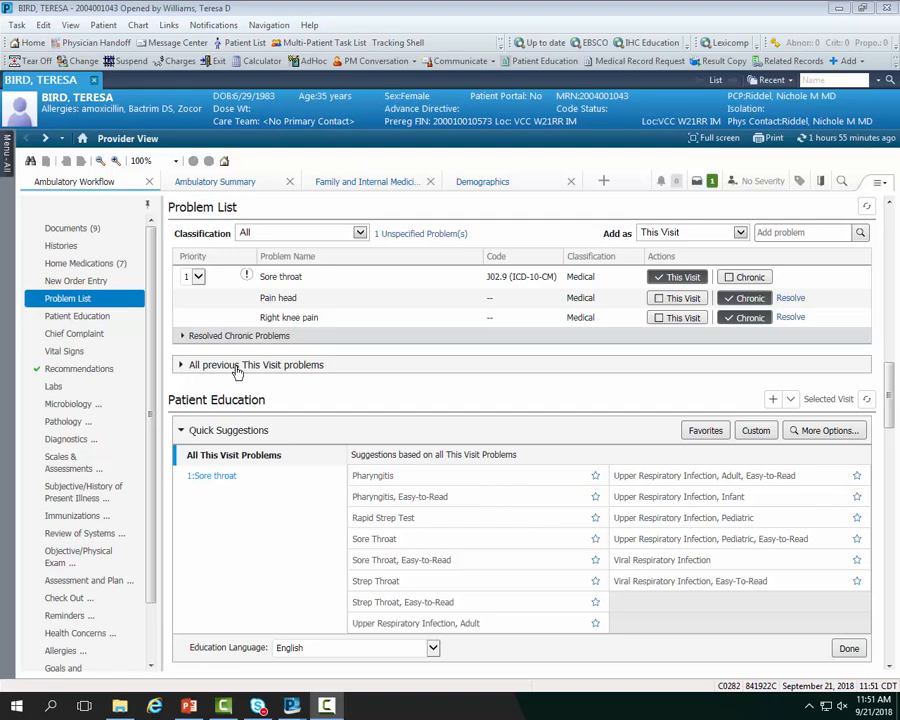
Step: Add Hypertension from the previous visit problems as a This Visit problem, and try to add Left knee pain as Chronic
click(182, 368)
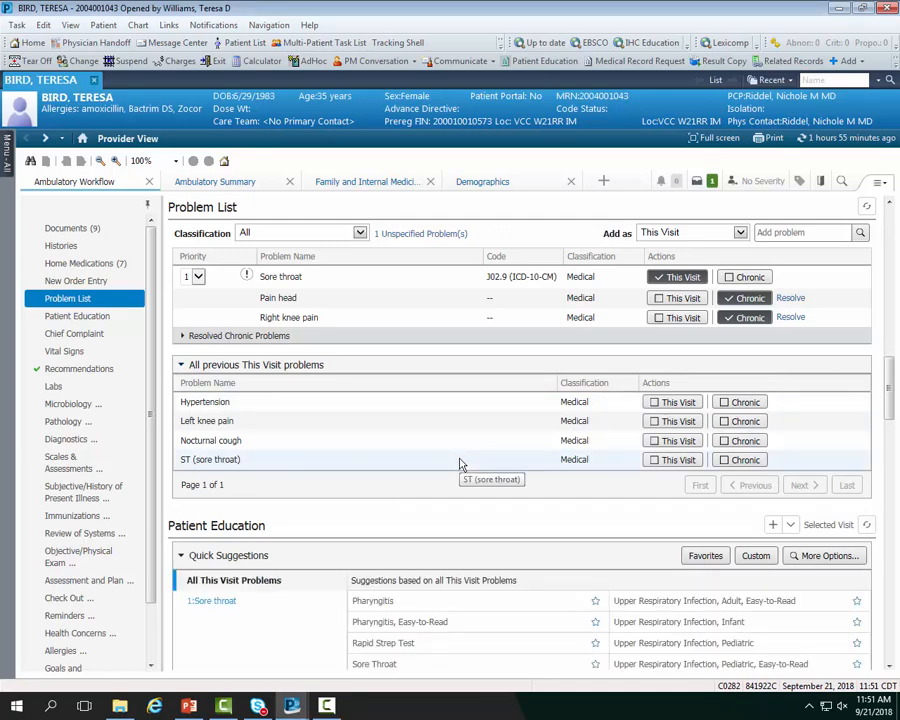
click(659, 406)
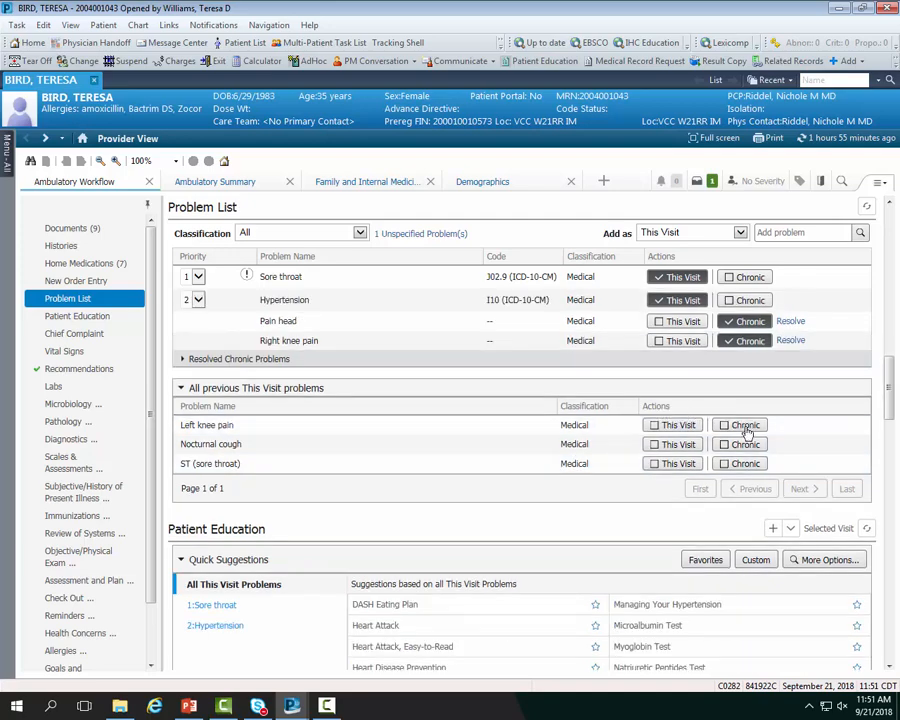
click(745, 426)
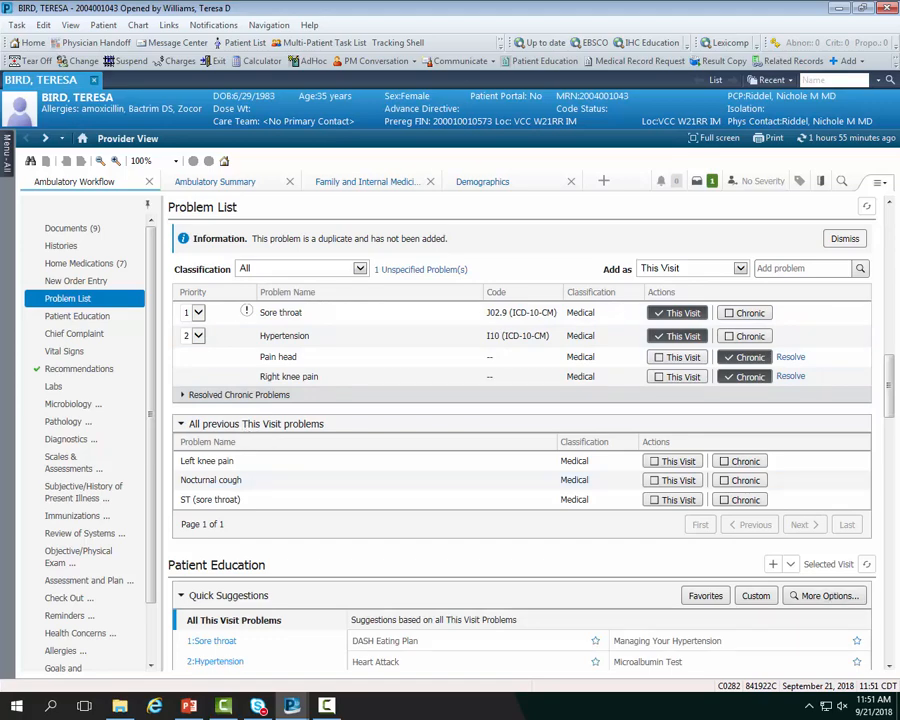
Step: Add the suggested "Heart Attack, Easy-to-Read" and "DASH Eating Plan" handouts to the patient's education
scroll(205, 495, down, 3)
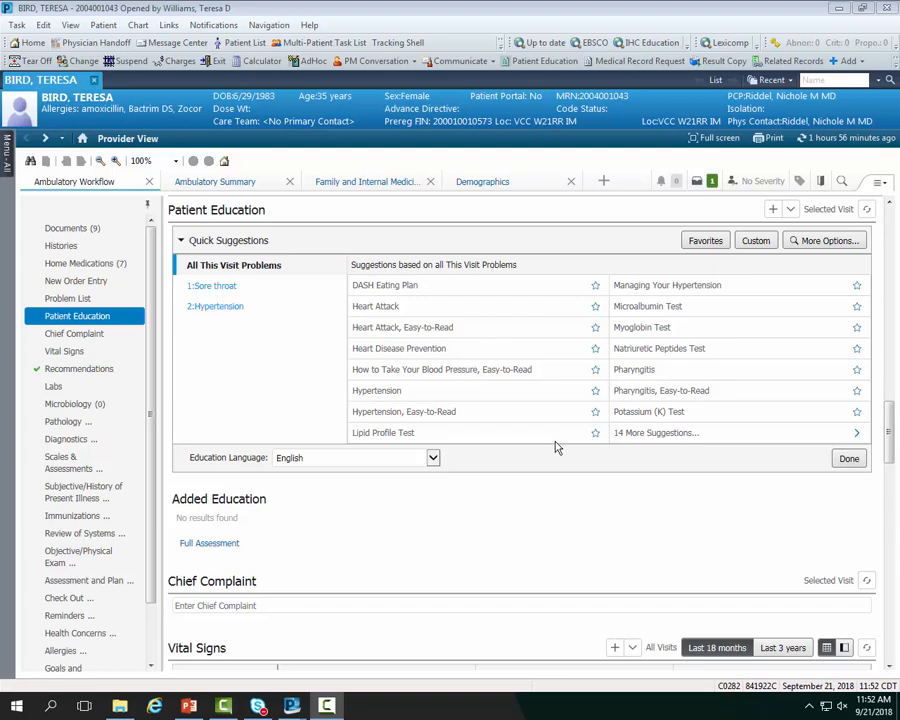
click(409, 327)
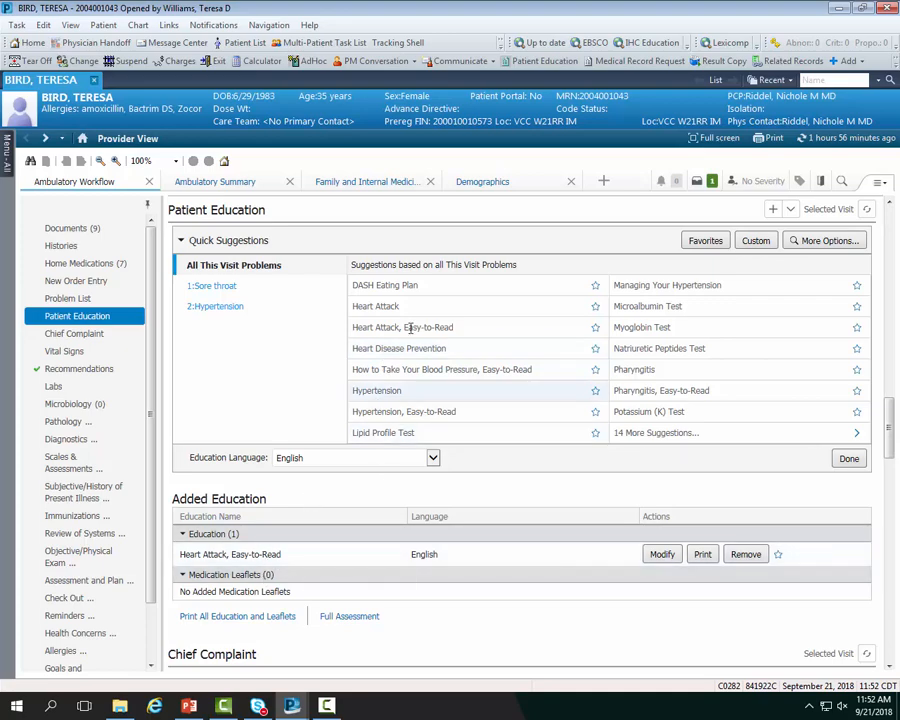
double_click(390, 285)
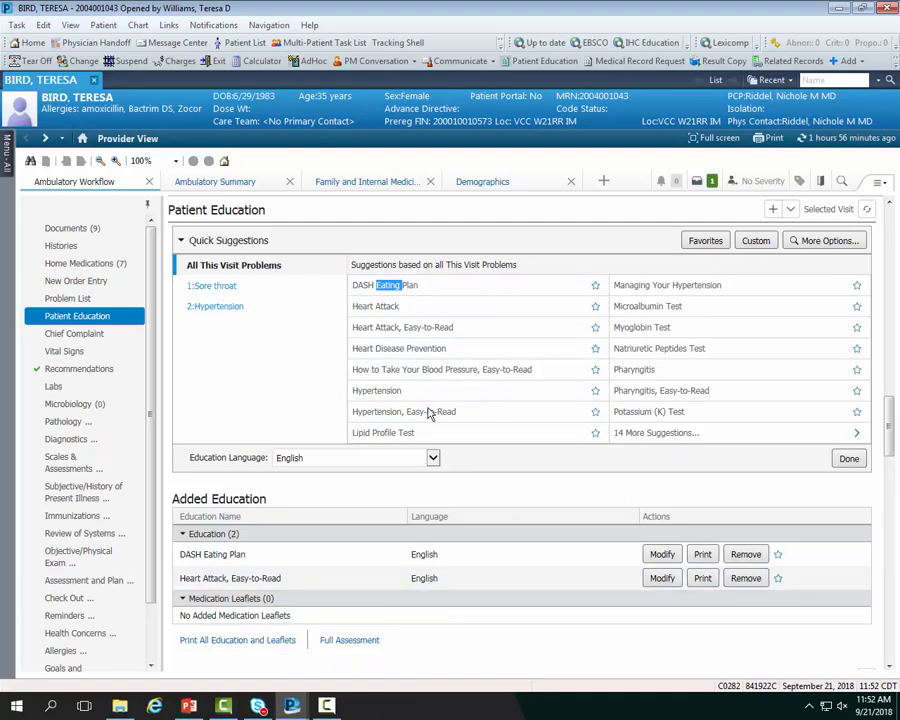
Step: Save the DASH Eating Plan handout to Personal Favorites
click(594, 289)
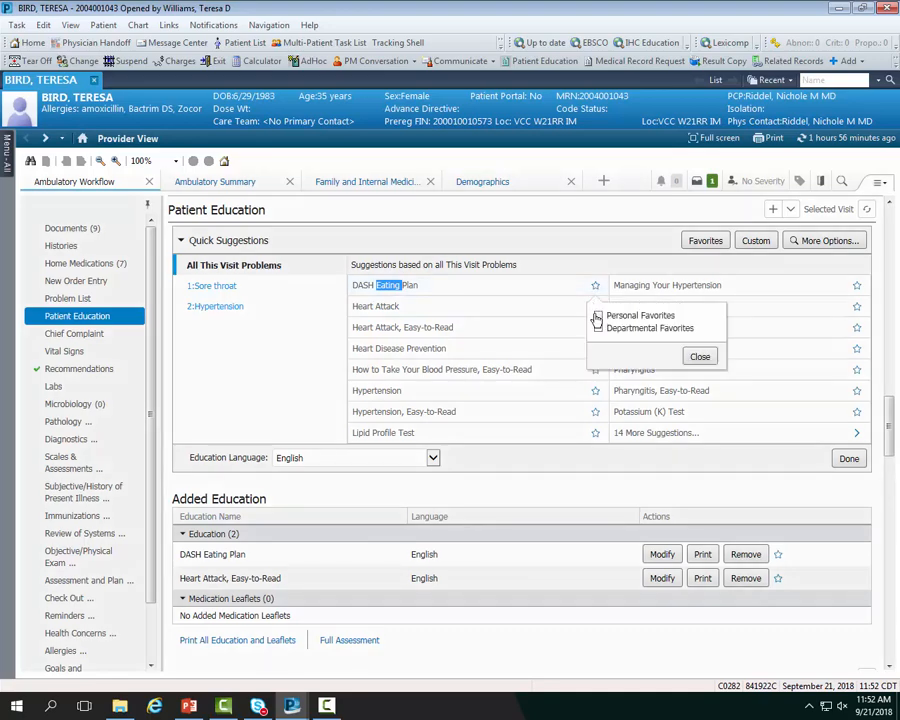
click(597, 316)
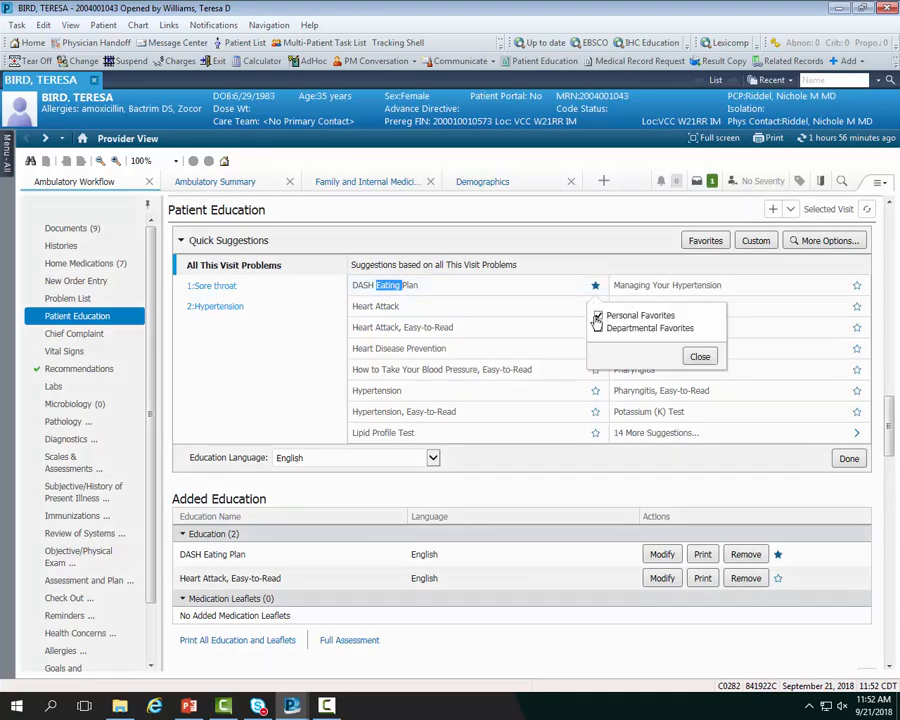
click(702, 359)
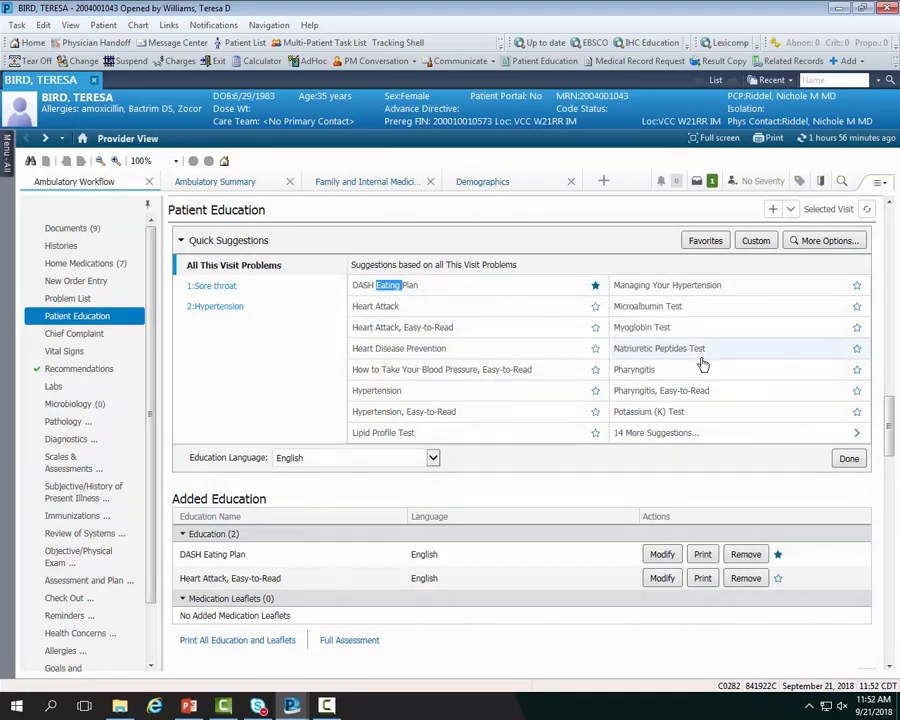
Step: Review the favorite, custom and additional education options available for the patient
click(706, 243)
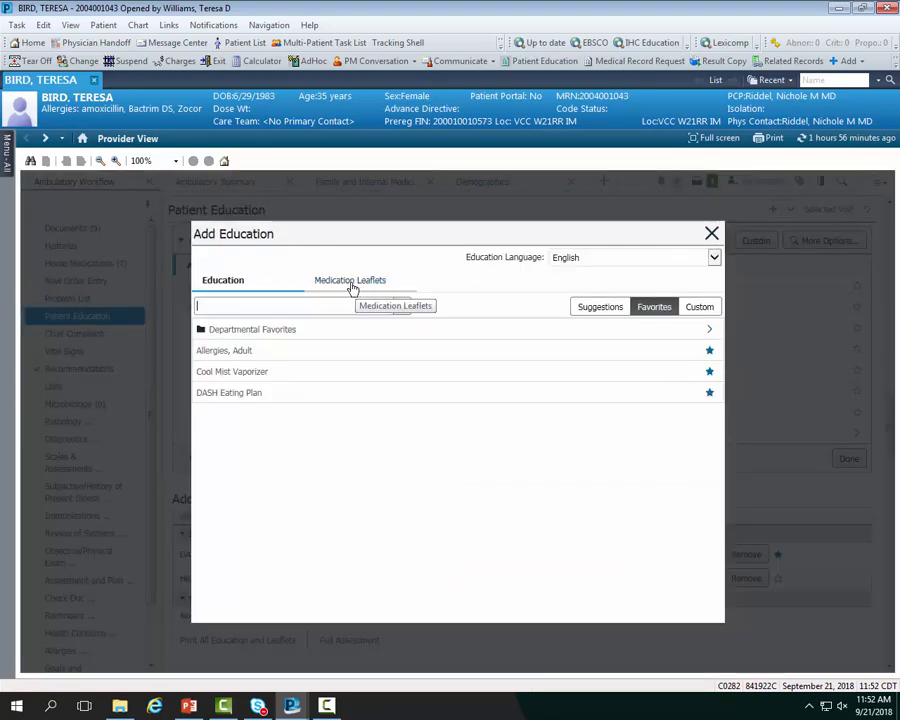
click(711, 233)
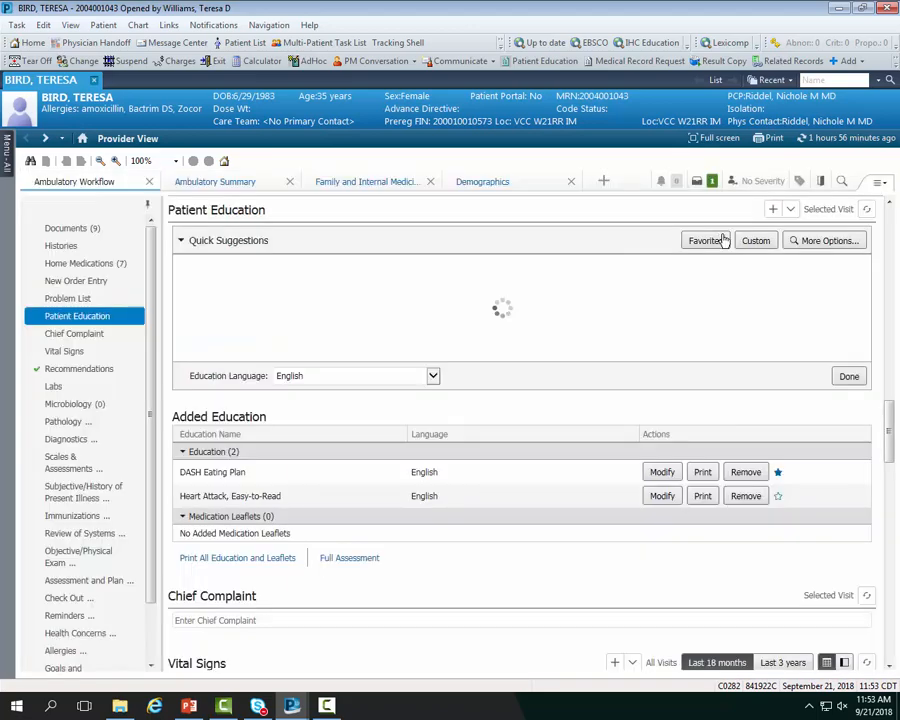
click(756, 243)
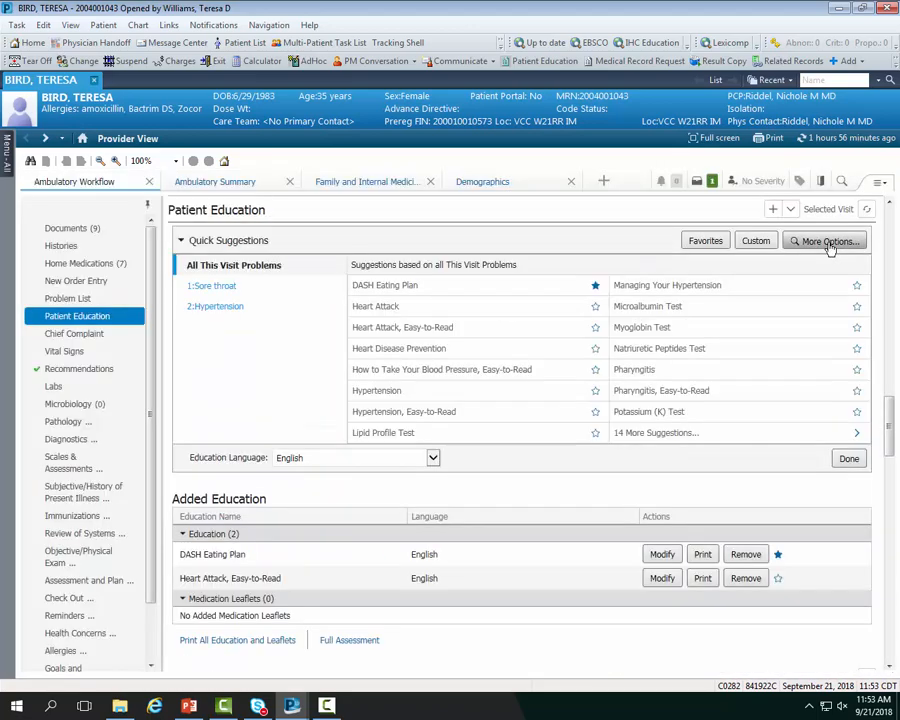
click(828, 246)
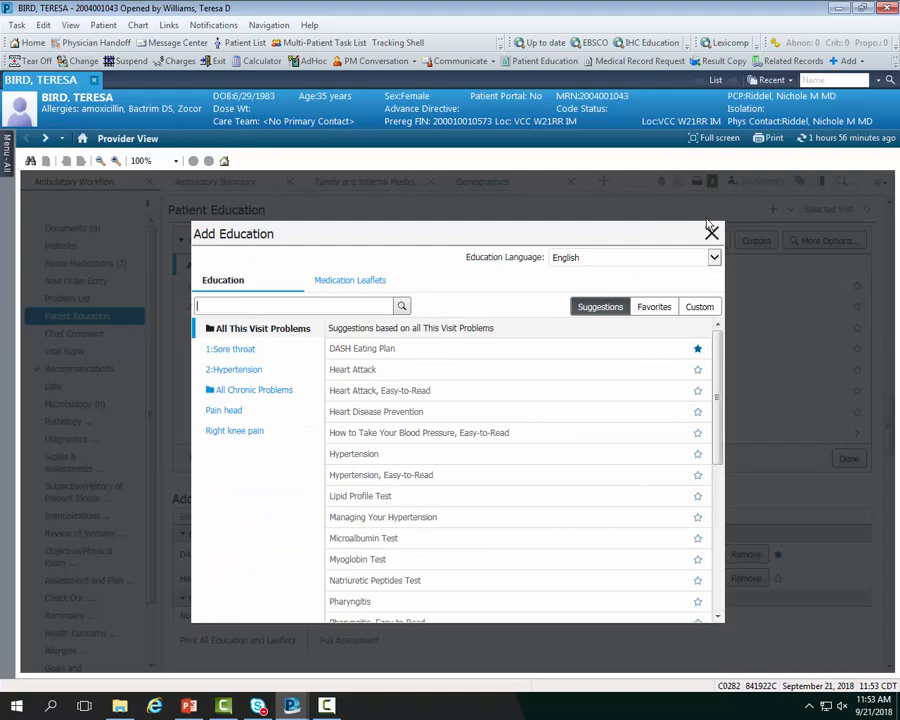
click(711, 234)
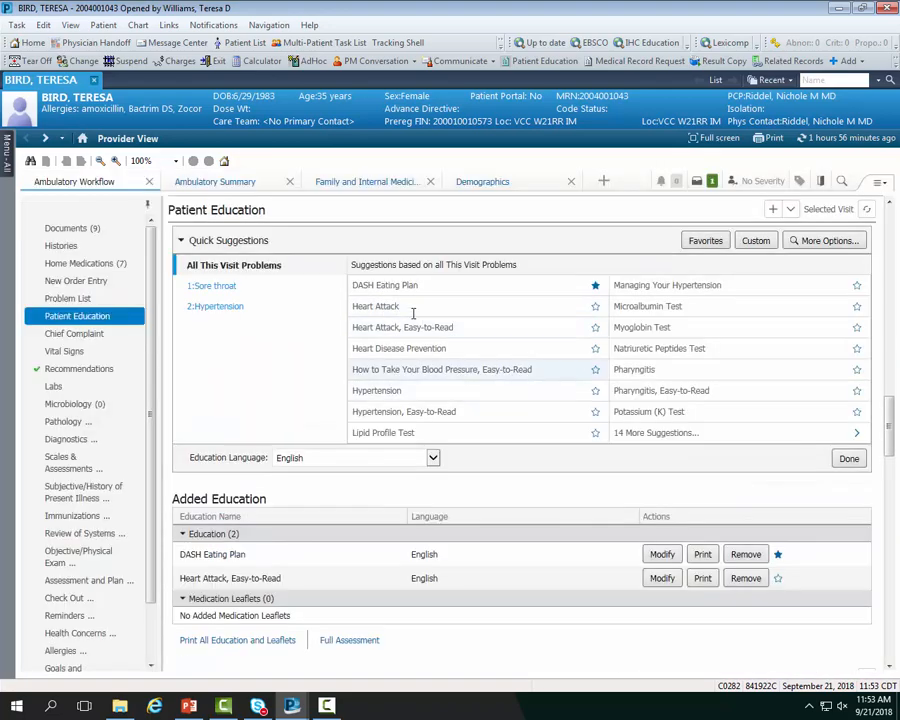
Step: Add the suggested Hypertension handout to the patient's education
click(384, 392)
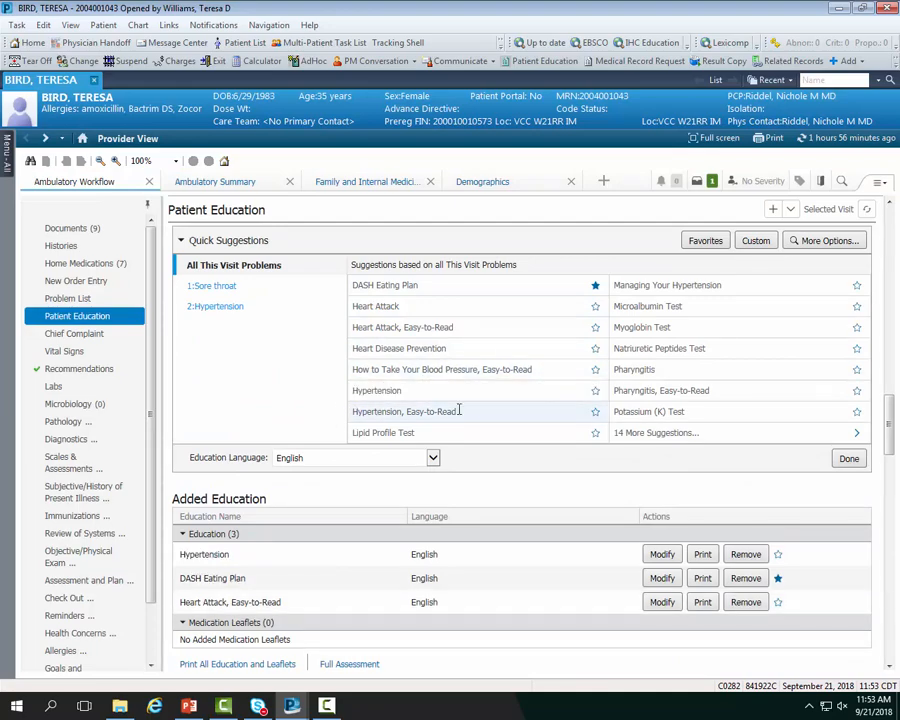